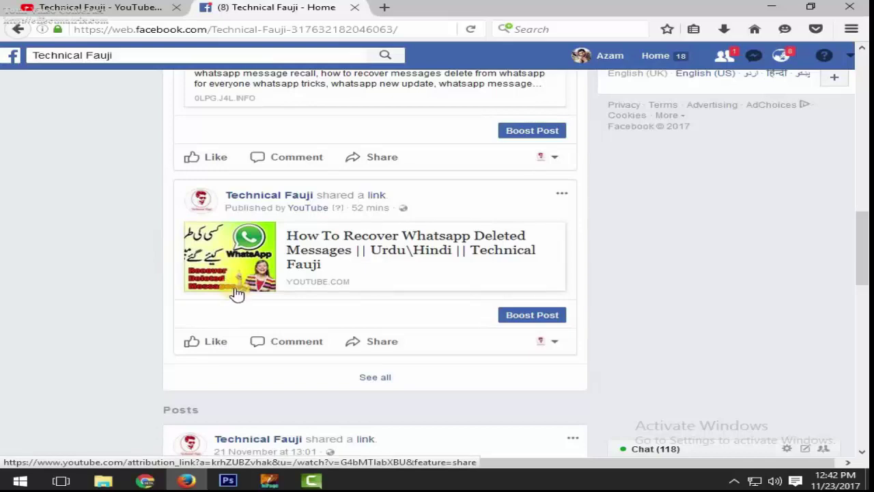
# - Compare the small-thumbnail and large-thumbnail WhatsApp video link posts on the Technical Fauji Facebook page
pyautogui.scroll(3, 236, 295)
pyautogui.scroll(-3, 234, 293)
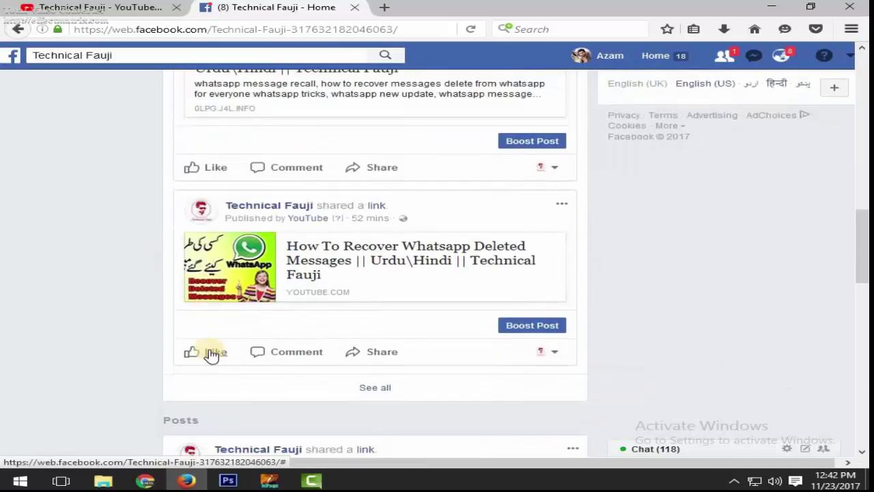
pyautogui.scroll(-4, 342, 295)
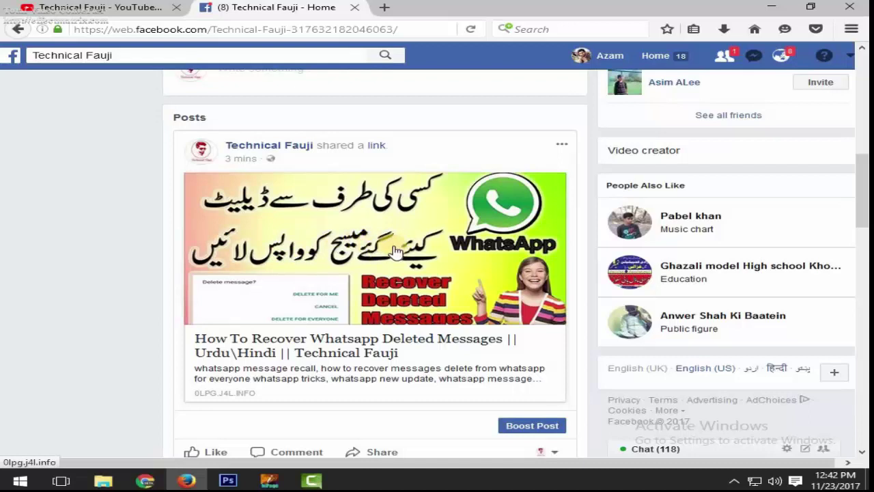
pyautogui.scroll(2, 384, 253)
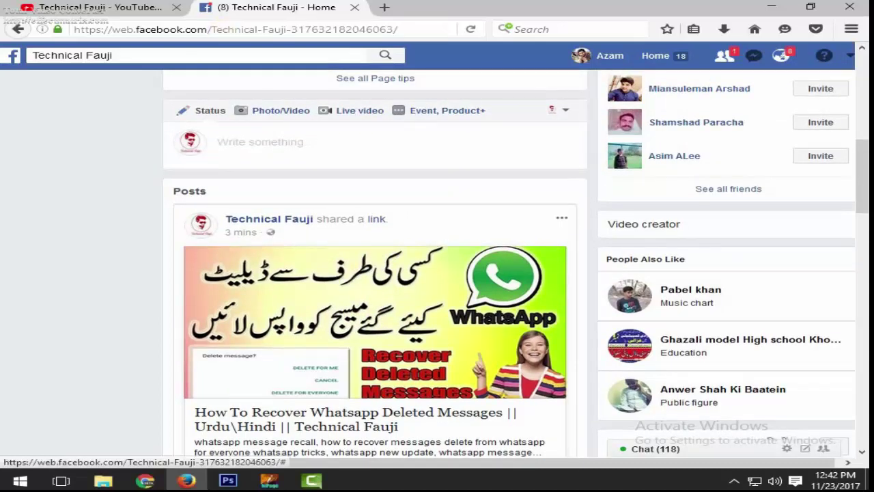
# - Copy the link of the "Best Zong 4g Internet Package" video from the Technical Fauji YouTube channel
pyautogui.click(94, 9)
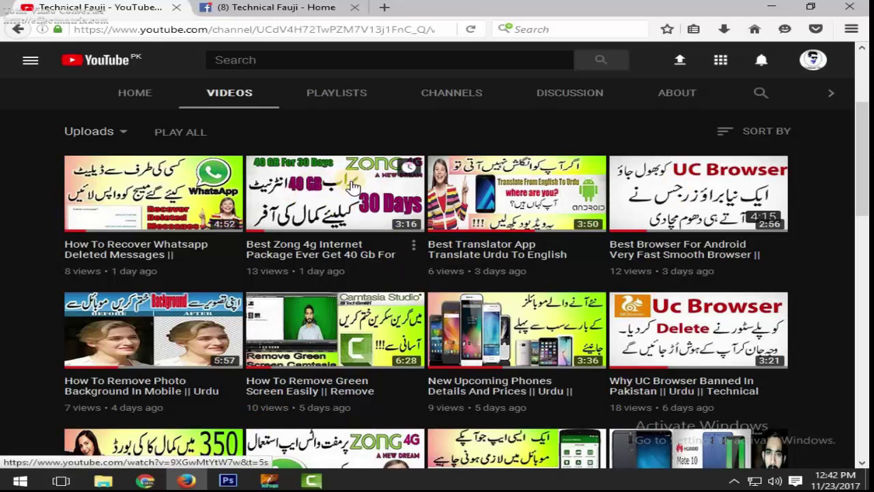
pyautogui.rightClick(343, 217)
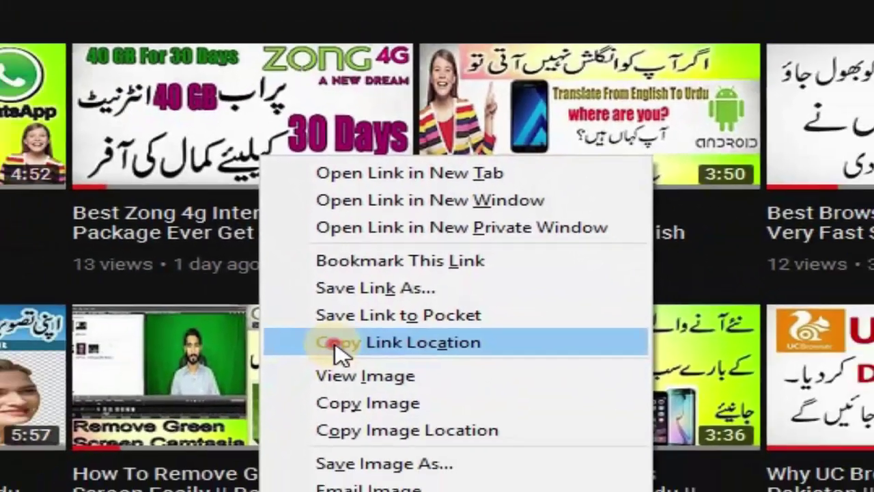
pyautogui.click(274, 386)
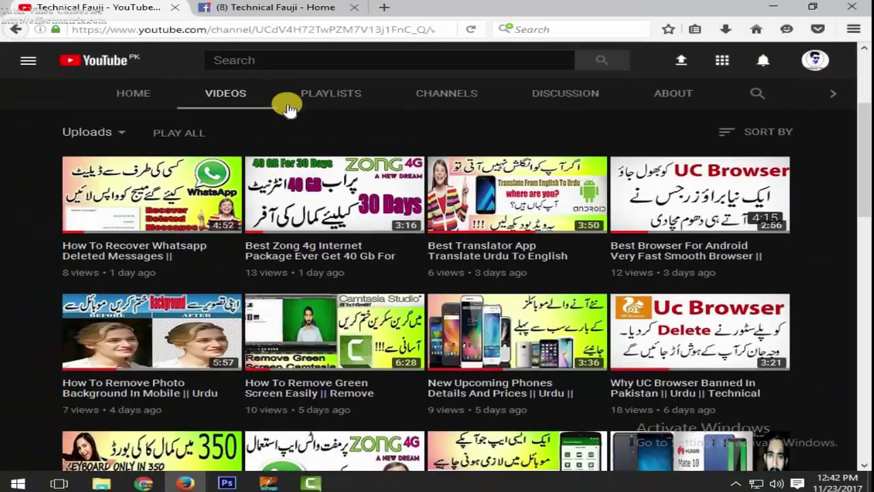
# - Open the fblinker.com website in a new browser tab
pyautogui.click(384, 7)
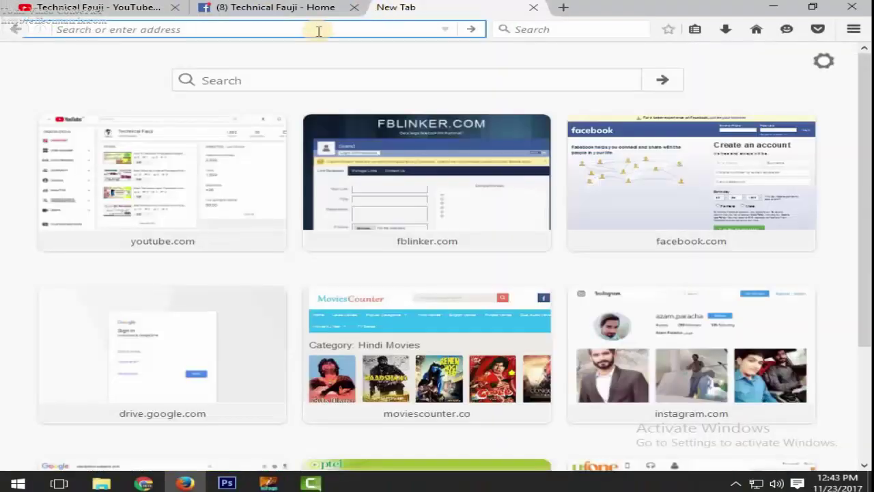
pyautogui.write('fblinker')
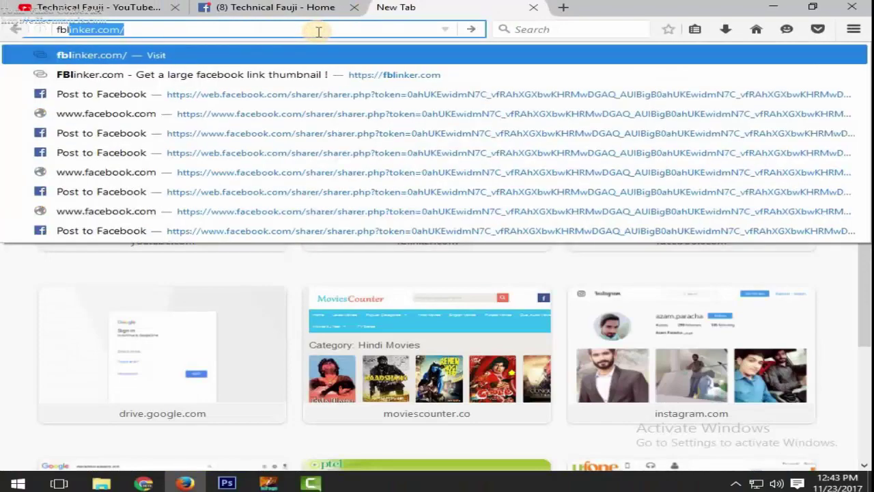
pyautogui.write('.com')
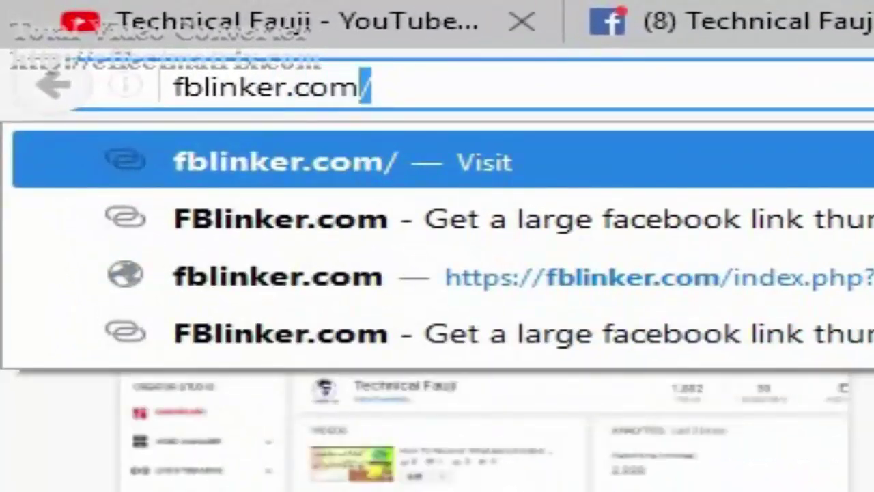
pyautogui.click(871, 222)
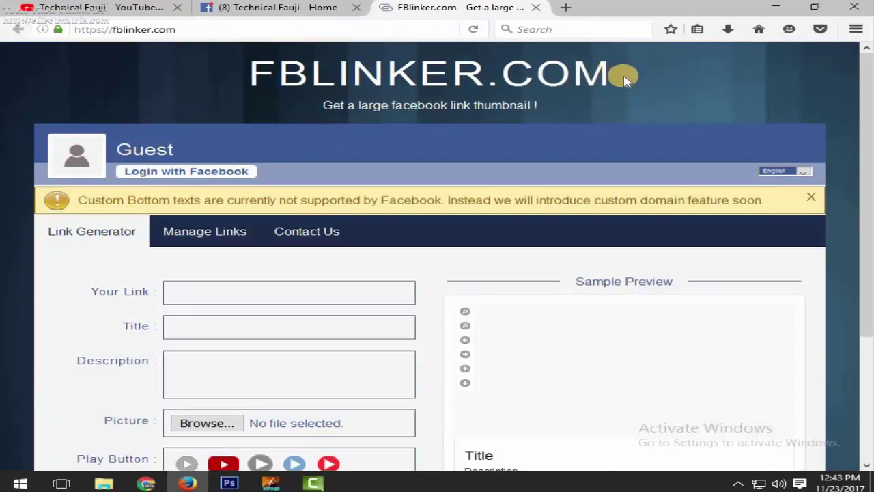
pyautogui.moveTo(615, 79); pyautogui.dragTo(198, 98)
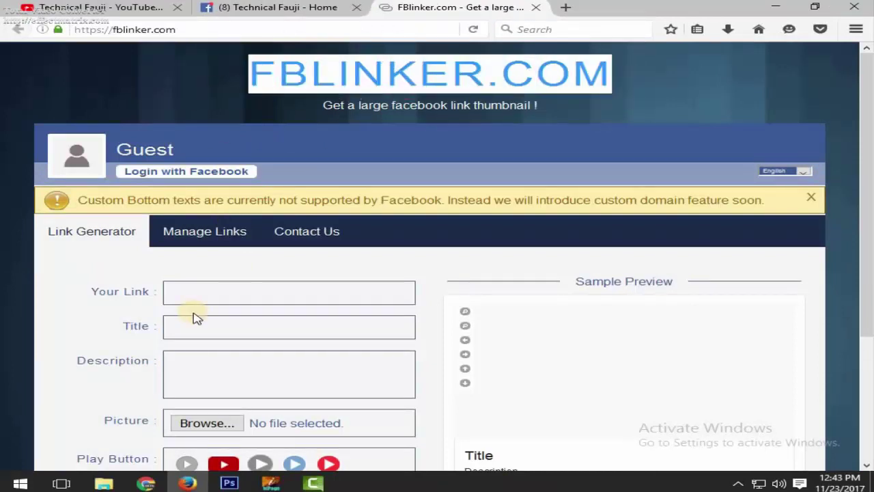
# - Paste the copied video link as the link generator's source link and submit the form with no play button
pyautogui.scroll(-4, 195, 306)
pyautogui.rightClick(202, 150)
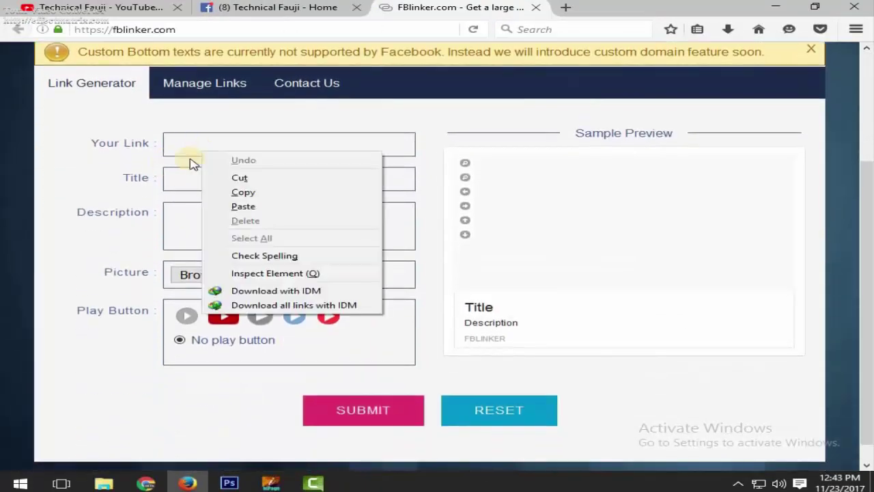
pyautogui.click(242, 206)
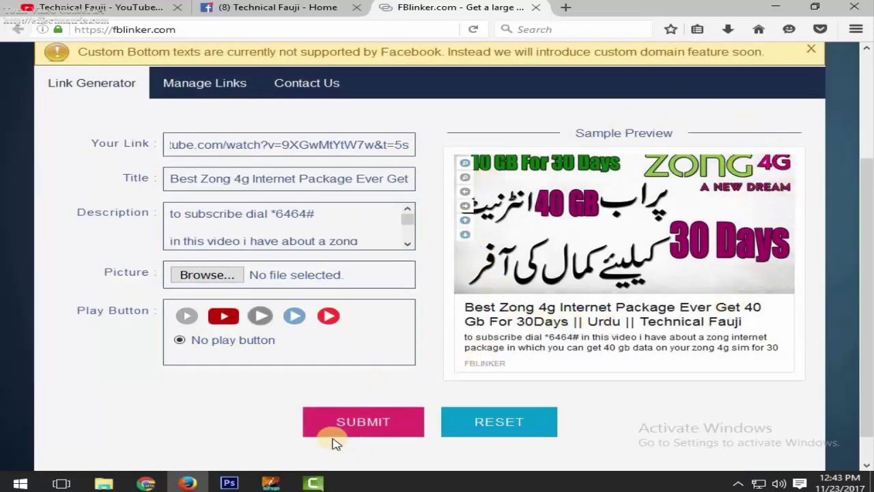
pyautogui.click(379, 425)
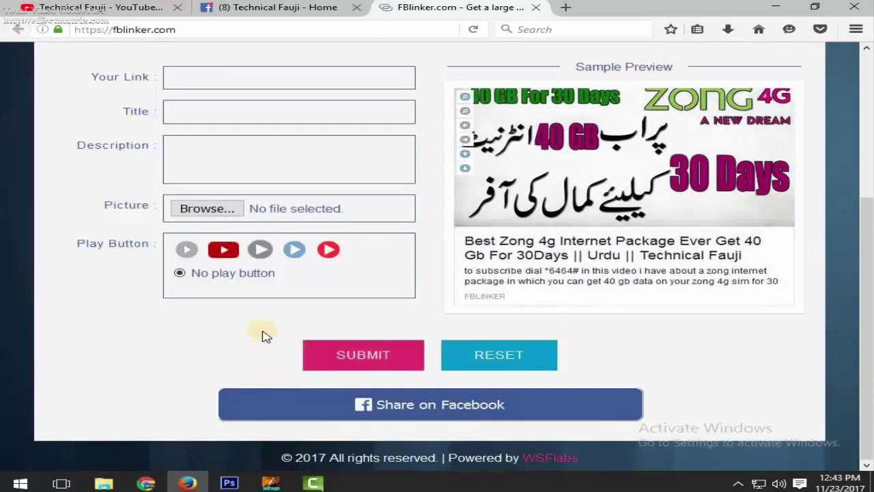
# - Start sharing the generated link on Facebook and maximize the sharing window
pyautogui.scroll(3, 272, 353)
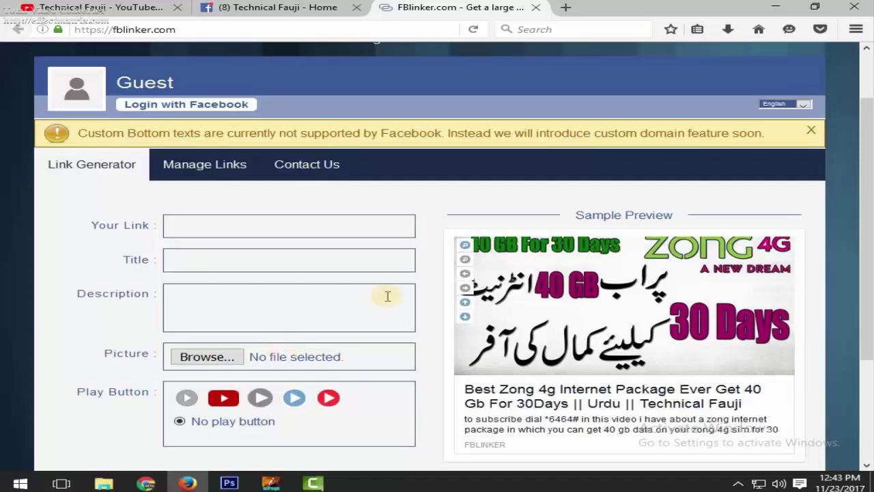
pyautogui.scroll(-2, 642, 320)
pyautogui.scroll(-2, 642, 320)
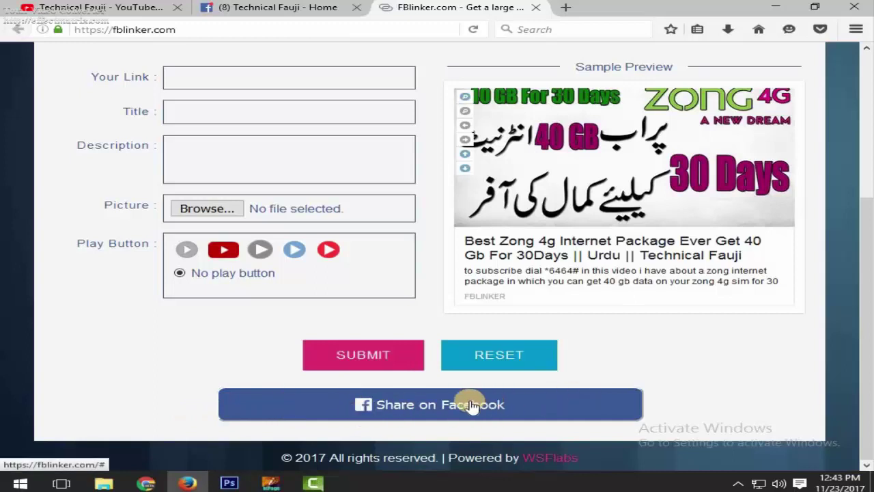
pyautogui.click(400, 409)
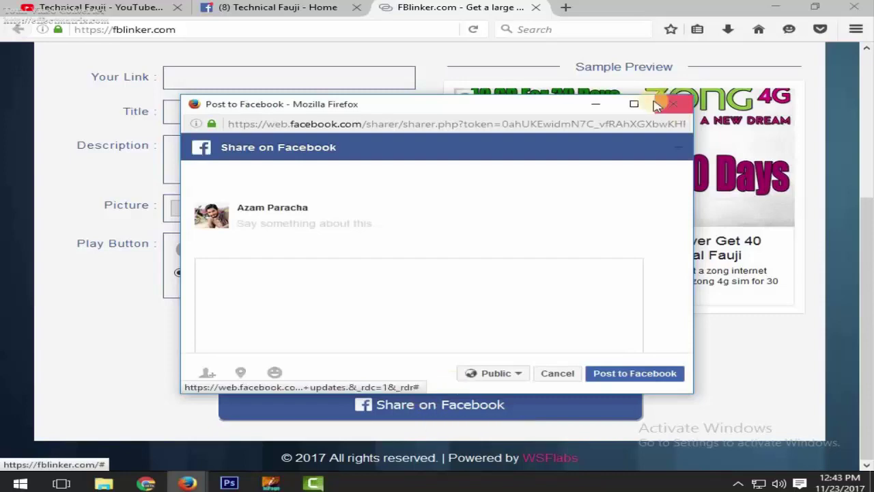
pyautogui.click(635, 7)
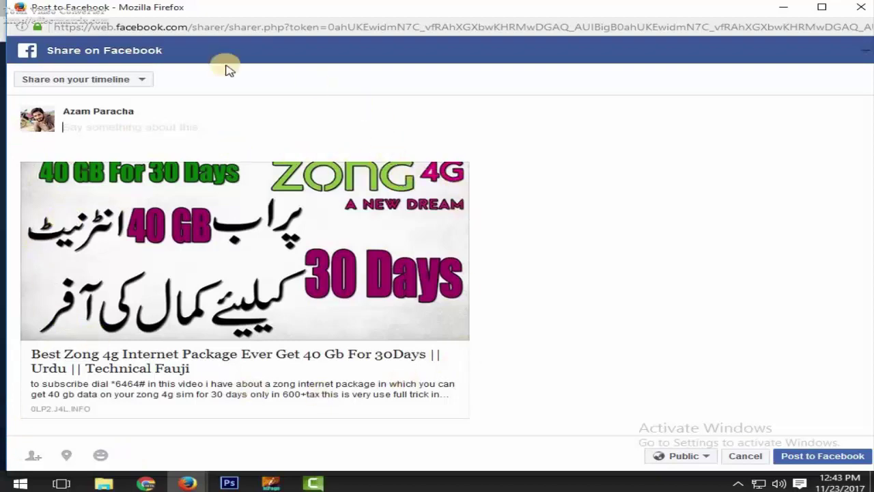
# - Set the share destination to a Page you manage instead of the personal timeline
pyautogui.click(79, 124)
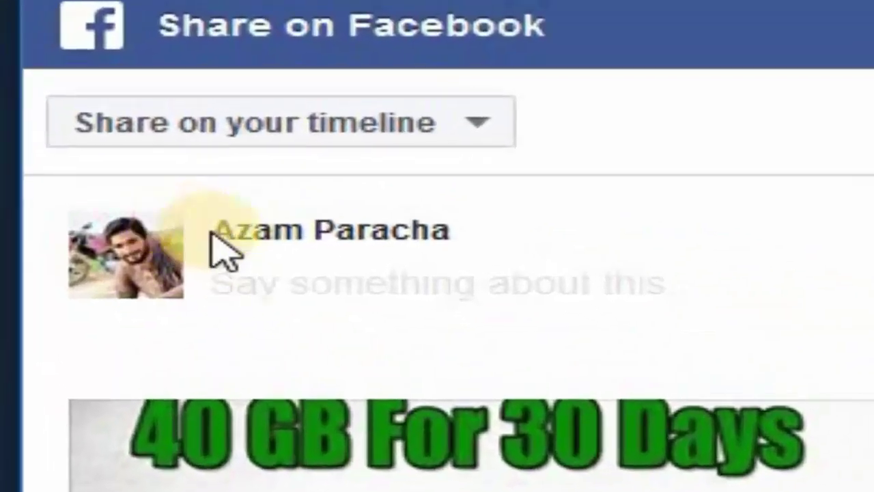
pyautogui.moveTo(210, 232); pyautogui.dragTo(566, 233)
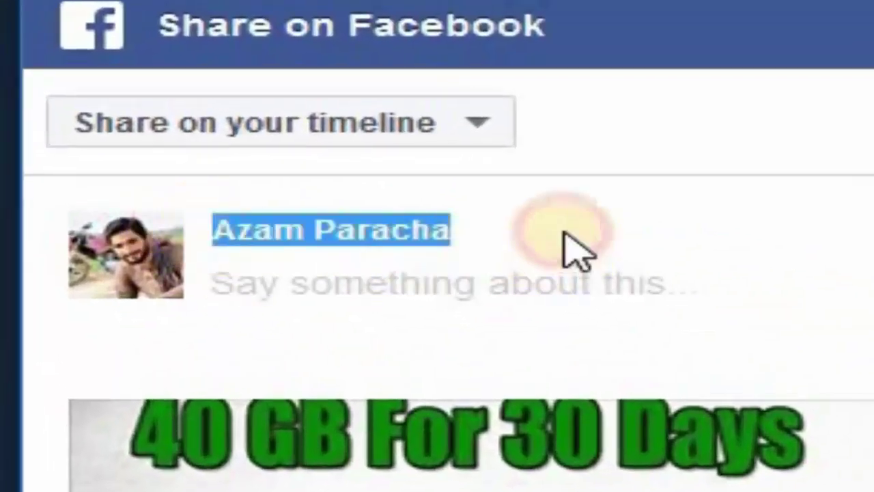
pyautogui.click(590, 209)
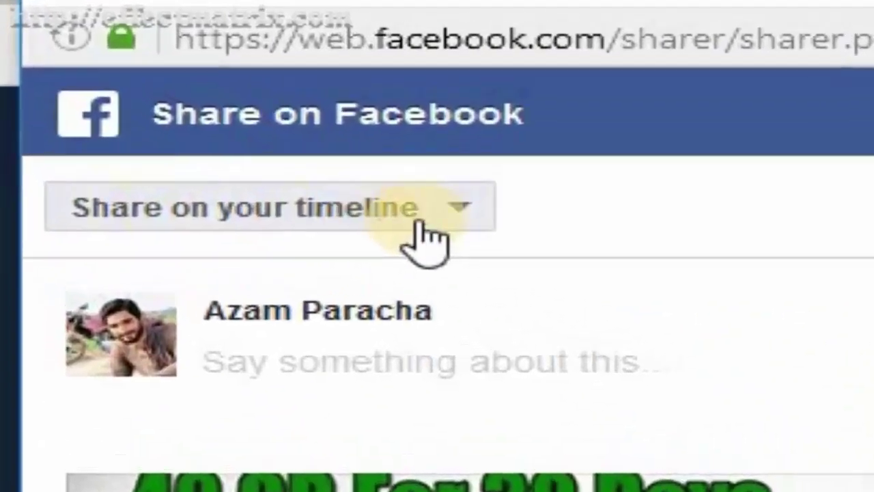
pyautogui.click(459, 209)
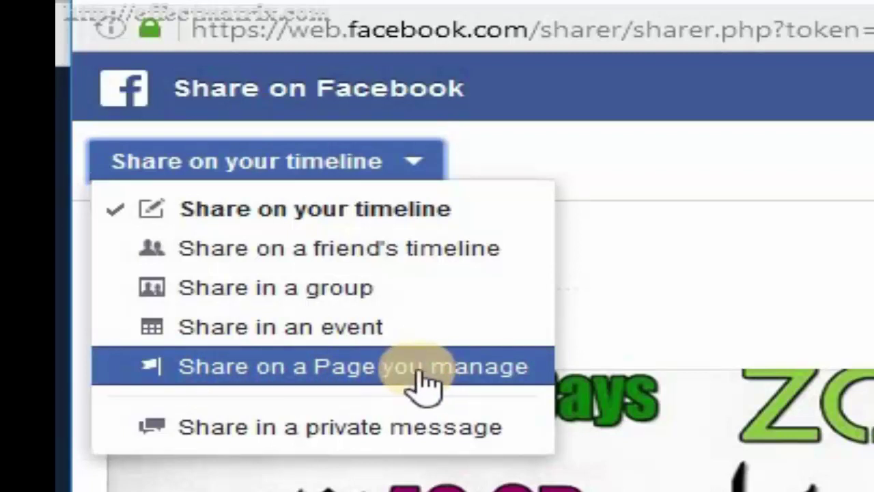
pyautogui.click(345, 368)
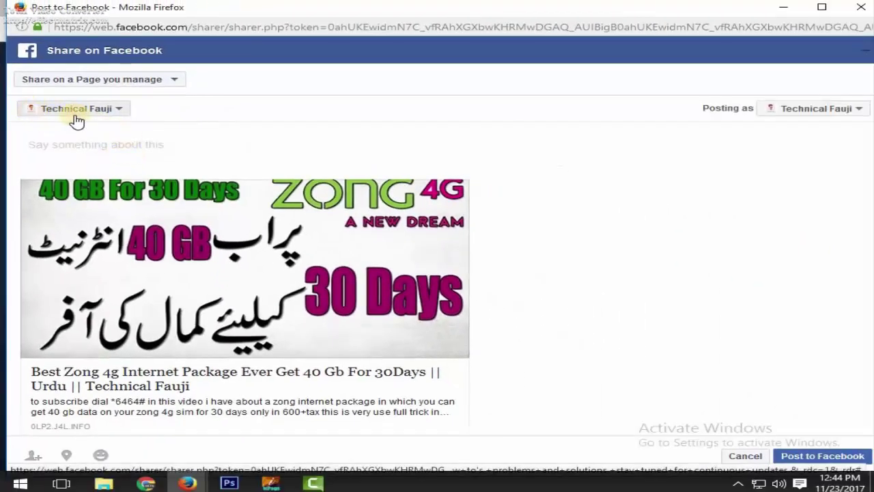
# - Publish the link post as Technical Fauji with the message "Clcik On tHE thumbnail ti view>"
pyautogui.click(857, 111)
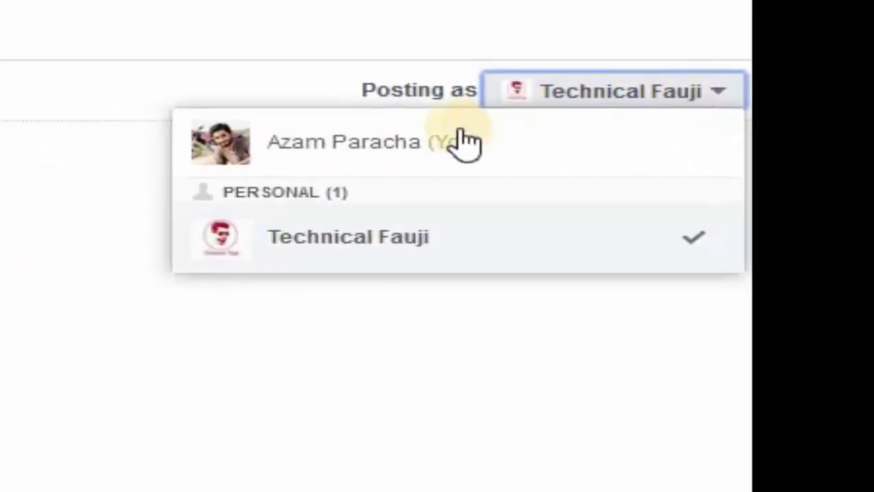
pyautogui.click(109, 308)
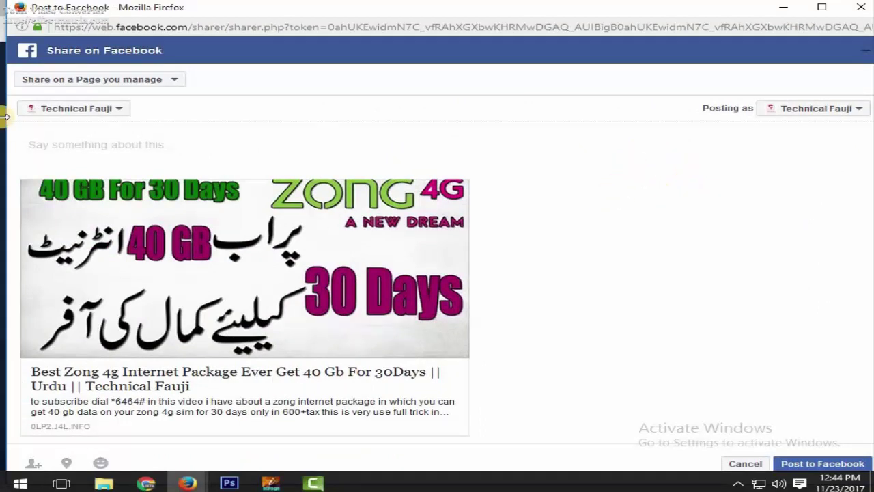
pyautogui.click(83, 139)
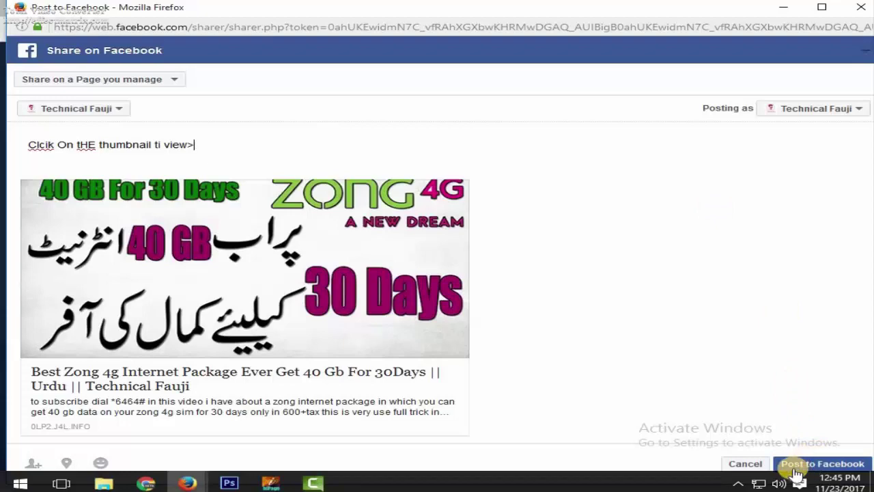
pyautogui.click(831, 464)
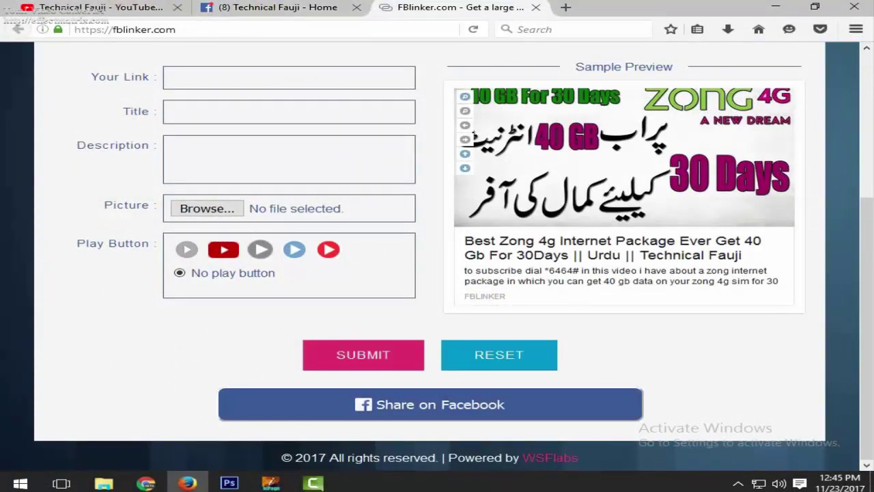
# - Reopen the Technical Fauji page on Facebook and examine the newly published Zong video post
pyautogui.click(280, 8)
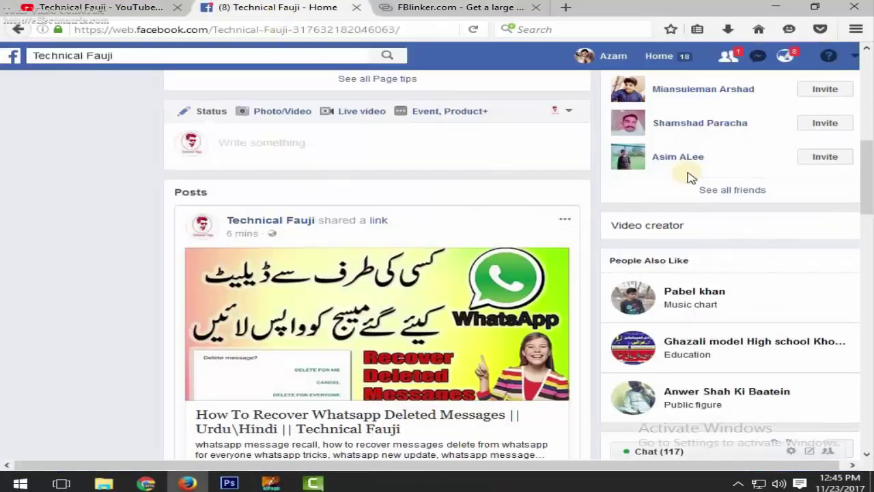
pyautogui.click(854, 56)
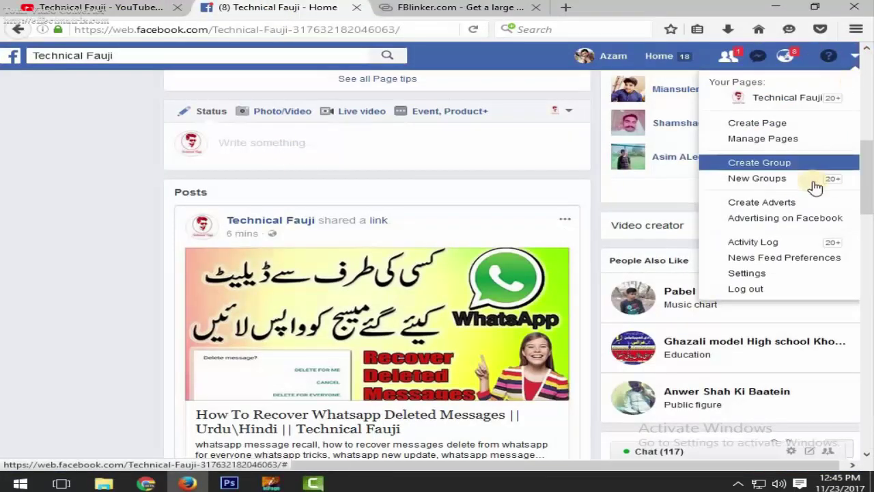
pyautogui.click(761, 100)
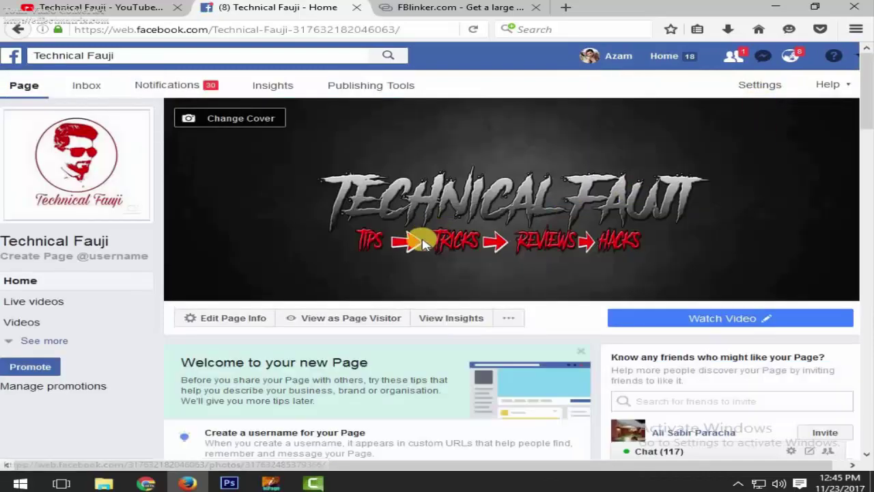
pyautogui.scroll(-2, 416, 244)
pyautogui.scroll(-1, 437, 235)
pyautogui.scroll(-5, 430, 239)
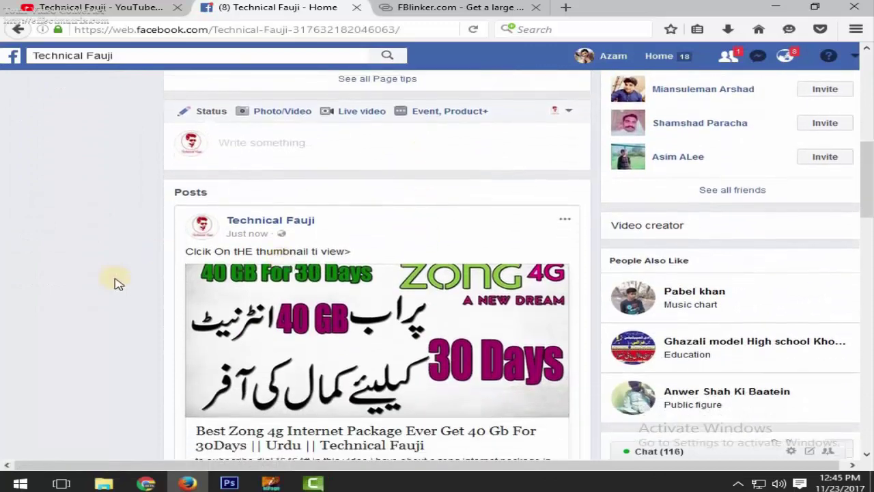
pyautogui.scroll(-1, 214, 289)
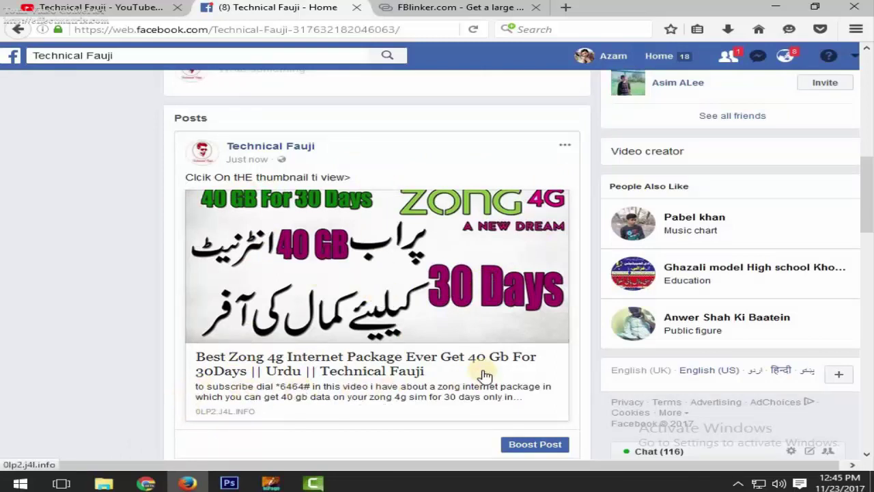
# - Test the new post's thumbnail link by opening its YouTube video and pausing playback
pyautogui.click(379, 266)
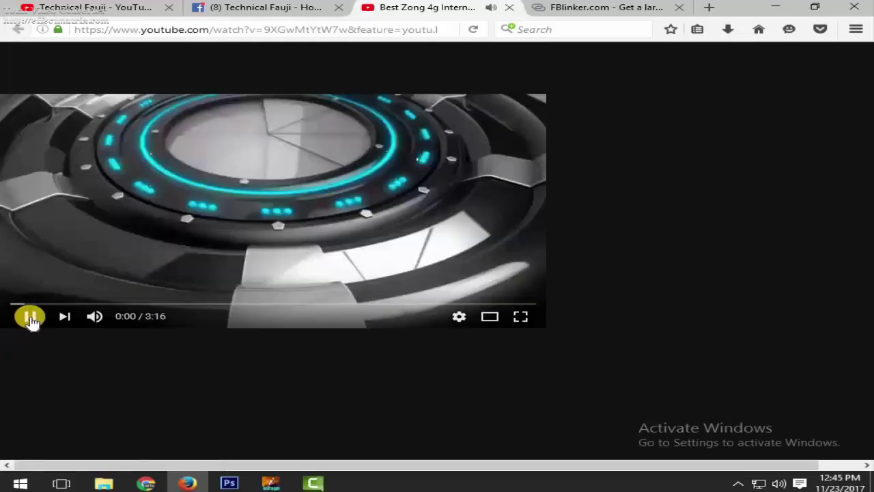
pyautogui.click(31, 318)
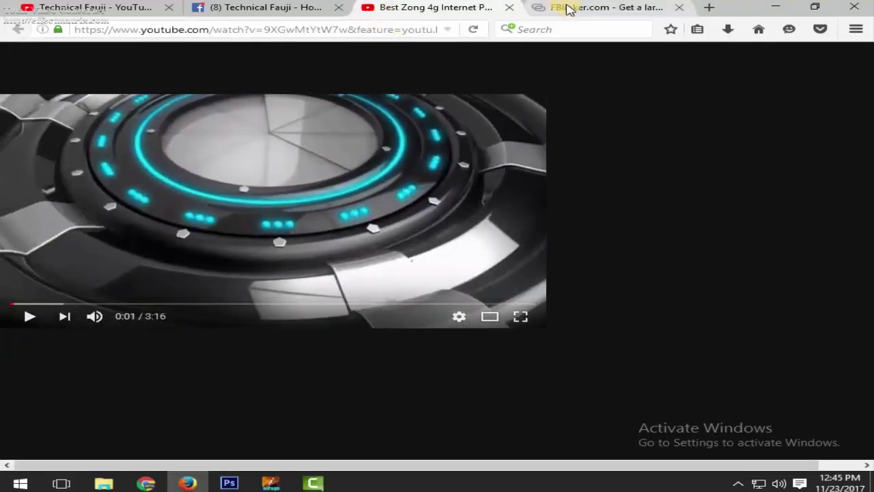
# - Close the opened video, FBlinker and Facebook tabs, leaving only the YouTube channel open
pyautogui.click(509, 7)
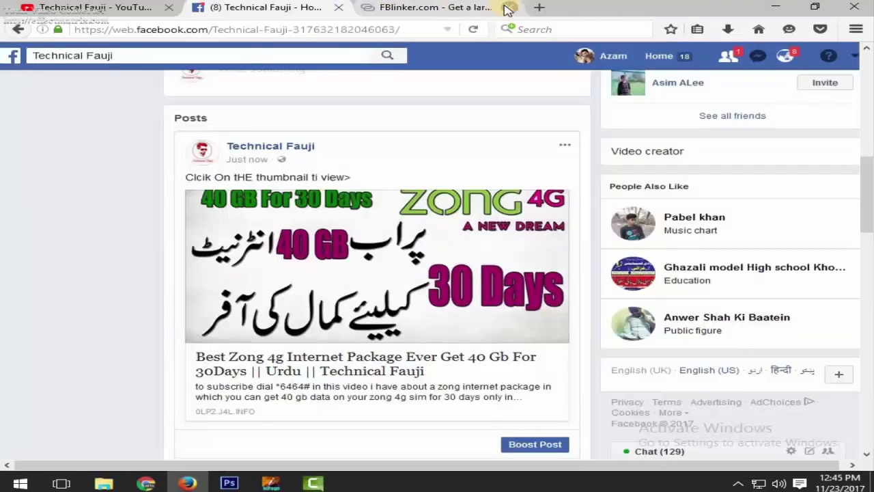
pyautogui.click(506, 8)
pyautogui.click(362, 9)
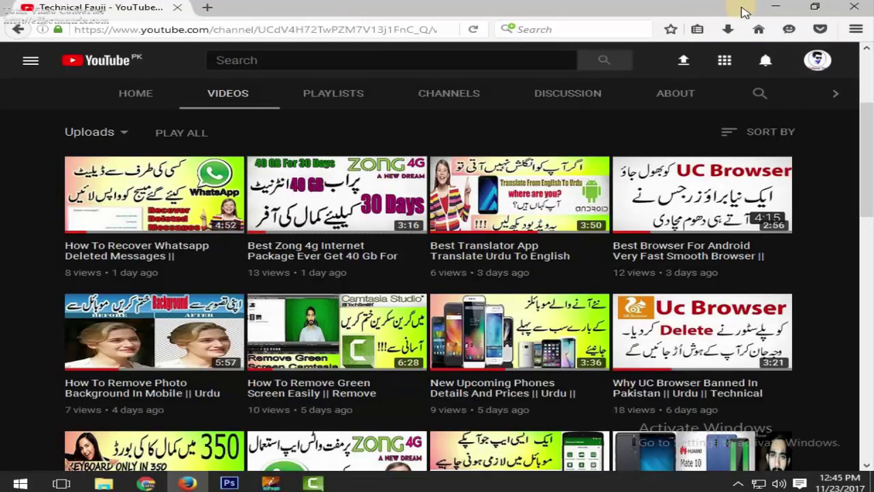